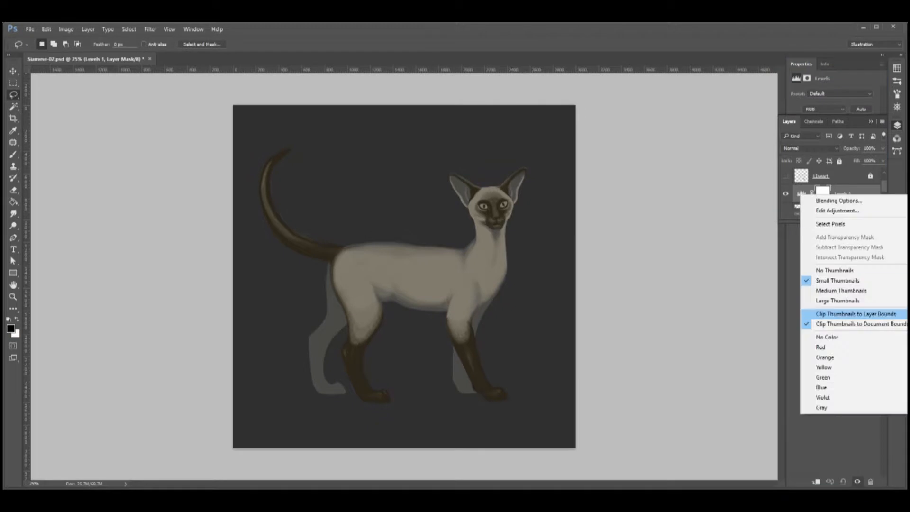
# - Show more of the layer list and clip the layer thumbnails to layer bounds
pyautogui.moveTo(833, 222); pyautogui.dragTo(832, 275)
pyautogui.rightClick(804, 216)
pyautogui.click(858, 345)
pyautogui.rightClick(803, 216)
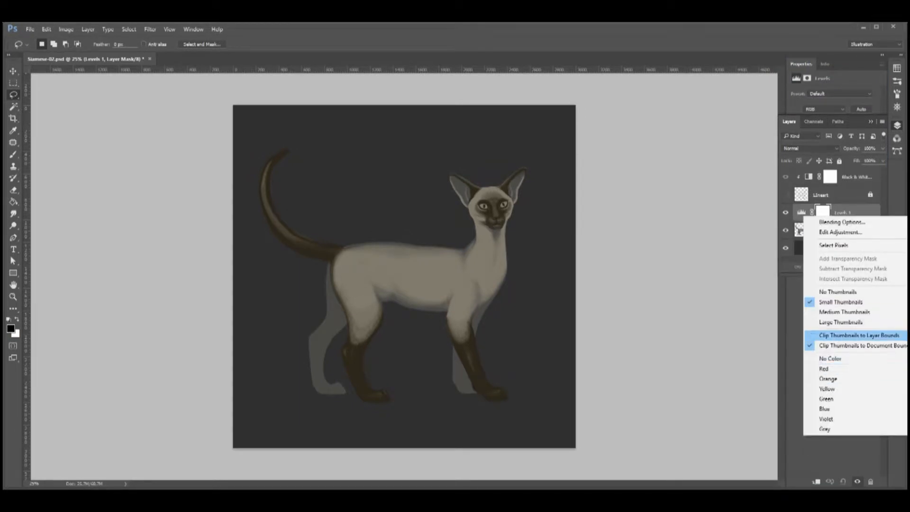
pyautogui.click(853, 335)
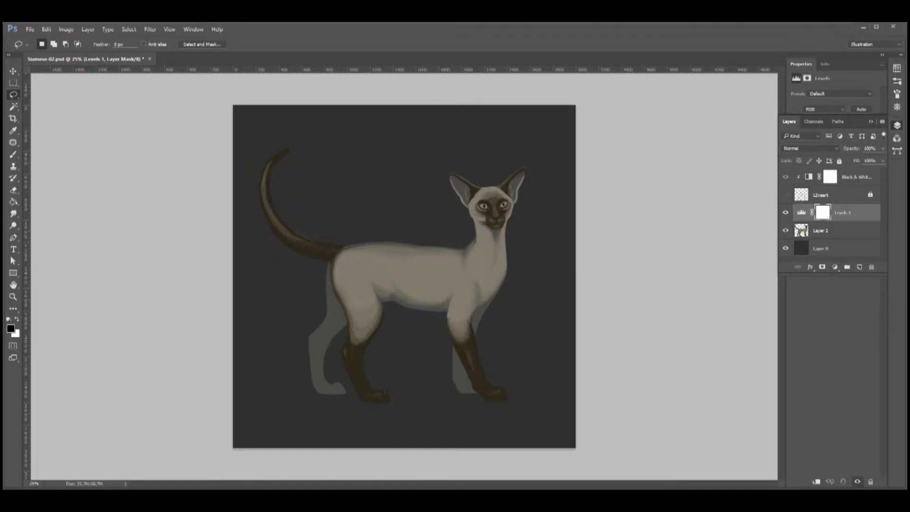
# - Brighten the image in the Levels 1 adjustment by lowering the white input level and slightly raising the black input level
pyautogui.click(871, 121)
pyautogui.moveTo(839, 157); pyautogui.dragTo(865, 158)
pyautogui.moveTo(803, 158); pyautogui.dragTo(828, 158)
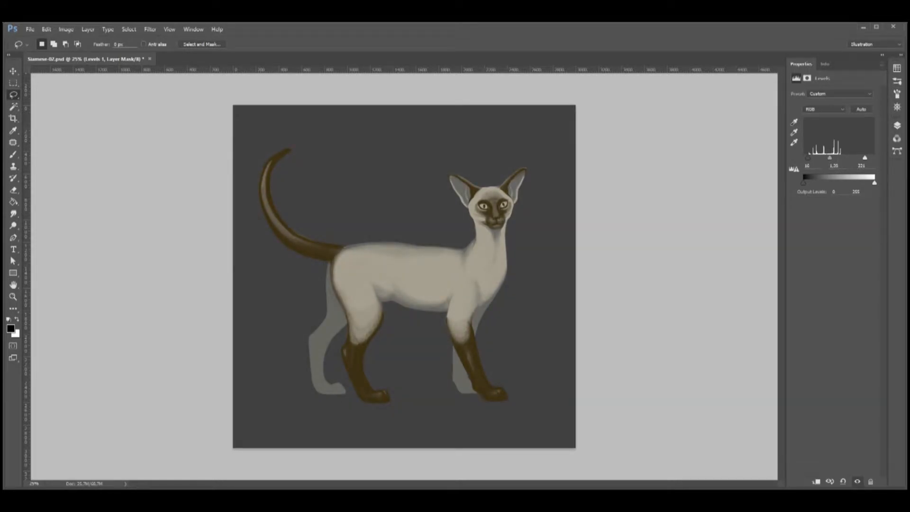
# - Select both of the Siamese cat's irises on Layer 2 with the Magic Wand at a tolerance of 40
pyautogui.click(897, 125)
pyautogui.click(825, 231)
pyautogui.moveTo(485, 204); pyautogui.dragTo(533, 257)
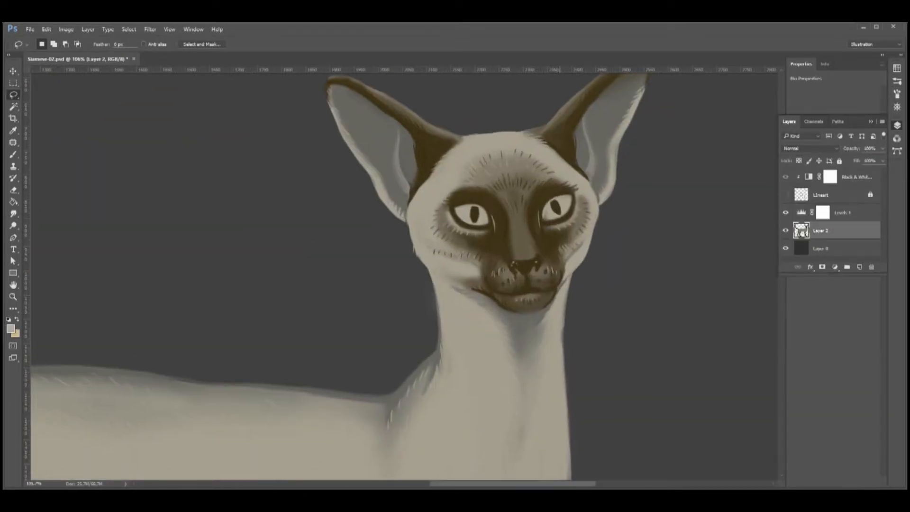
pyautogui.press('w')
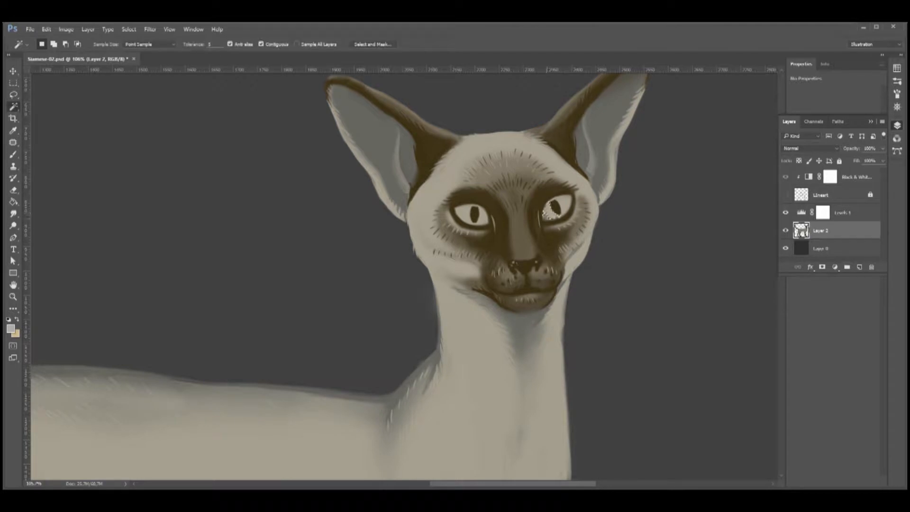
pyautogui.write('10')
pyautogui.click(554, 214)
pyautogui.click(551, 213)
pyautogui.press('4')
pyautogui.click(550, 214)
pyautogui.keyDown('shift'); pyautogui.click(482, 215); pyautogui.keyUp('shift')
pyautogui.rightClick(808, 230)
pyautogui.click(834, 398)
pyautogui.rightClick(834, 232)
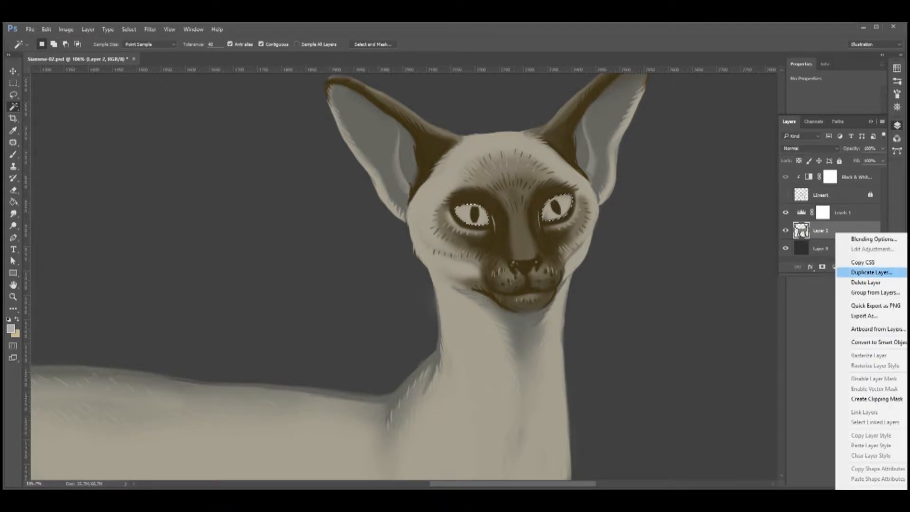
pyautogui.click(853, 281)
pyautogui.press('Return')
pyautogui.click(835, 267)
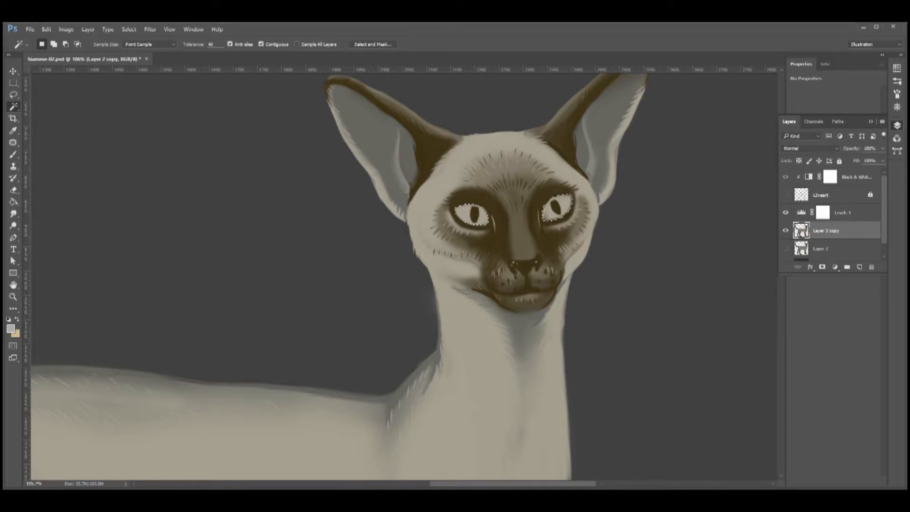
pyautogui.click(871, 267)
pyautogui.click(785, 231)
# - Add a Color Balance adjustment limited to the selected eyes and tint them blue
pyautogui.click(835, 267)
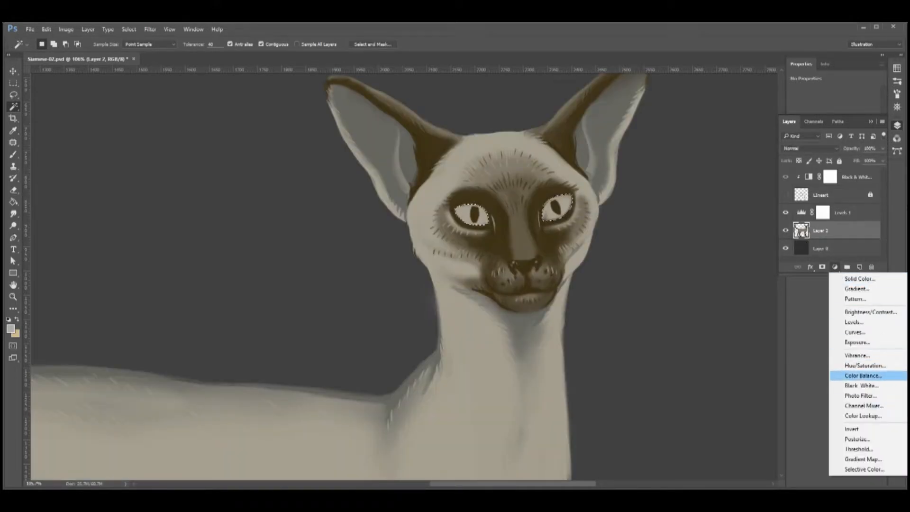
pyautogui.click(863, 375)
pyautogui.click(871, 122)
pyautogui.moveTo(820, 130); pyautogui.dragTo(808, 115)
pyautogui.moveTo(828, 130)
pyautogui.mouseDown()
pyautogui.moveTo(849, 145)
pyautogui.moveTo(826, 130)
pyautogui.mouseUp()
pyautogui.moveTo(498, 306)
pyautogui.mouseDown()
pyautogui.moveTo(447, 304)
pyautogui.moveTo(504, 305)
pyautogui.mouseUp()
# - Fill both pupils on the Color Balance 1 mask to remove their blue tint, and clear the selection
pyautogui.click(897, 125)
pyautogui.click(838, 248)
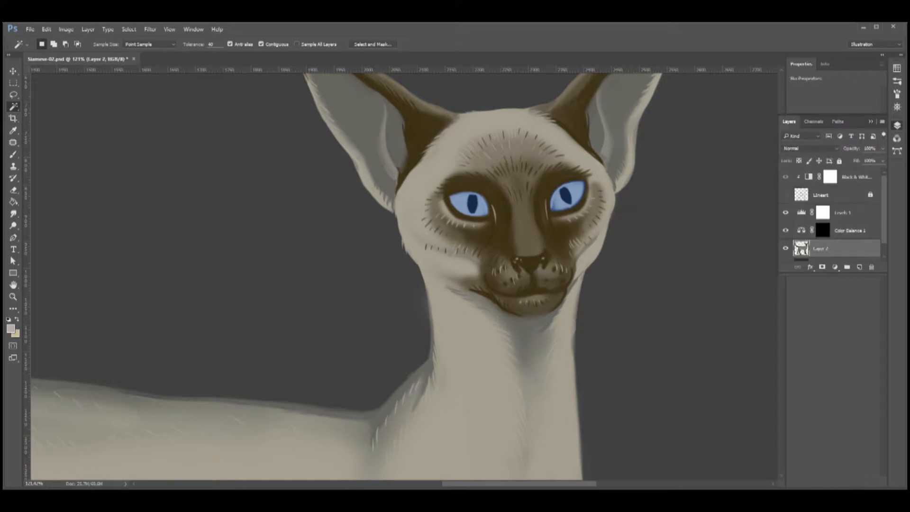
pyautogui.click(823, 230)
pyautogui.press('g')
pyautogui.click(472, 204)
pyautogui.click(566, 195)
pyautogui.press('w')
pyautogui.rightClick(482, 206)
pyautogui.click(504, 212)
# - Create a new layer directly beneath Layer 2 and get the Brush ready
pyautogui.click(824, 248)
pyautogui.moveTo(487, 283); pyautogui.dragTo(442, 314)
pyautogui.scroll(-1, 825, 245)
pyautogui.click(824, 252)
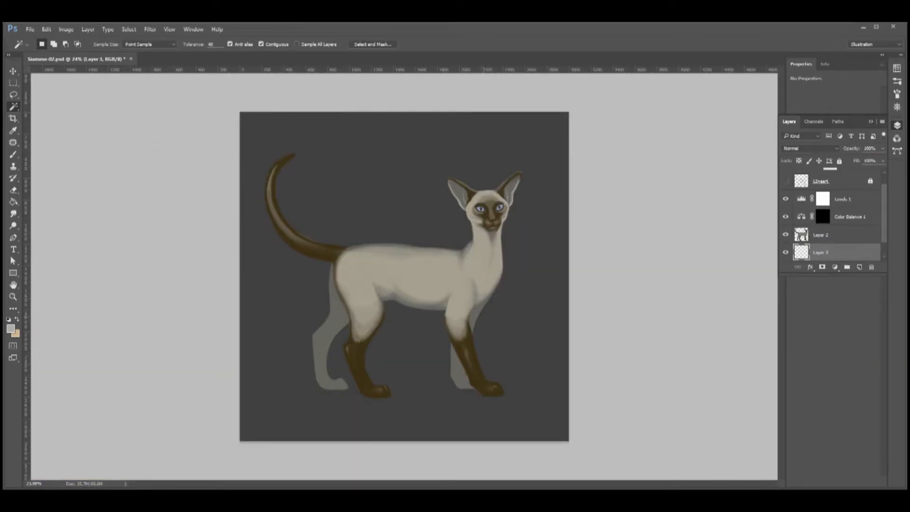
pyautogui.press('b')
# - Add a Color Balance adjustment beneath the cat and shift the background's midtones to blue with Preserve Luminosity off
pyautogui.click(835, 266)
pyautogui.click(863, 375)
pyautogui.moveTo(821, 146)
pyautogui.mouseDown()
pyautogui.moveTo(833, 145)
pyautogui.moveTo(829, 130)
pyautogui.mouseUp()
pyautogui.moveTo(821, 114); pyautogui.dragTo(834, 130)
pyautogui.moveTo(839, 145); pyautogui.dragTo(835, 145)
pyautogui.moveTo(812, 114); pyautogui.dragTo(828, 130)
pyautogui.click(796, 157)
pyautogui.click(827, 130)
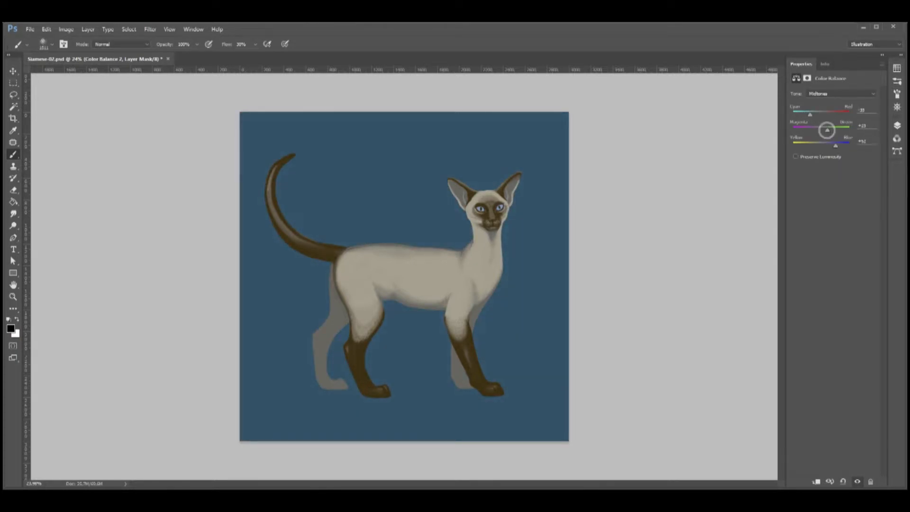
# - Refine the background's Color Balance to a teal tone with cyan at -50 and green at 40
pyautogui.write('30+')
pyautogui.write('-50')
pyautogui.write('50')
pyautogui.write('40')
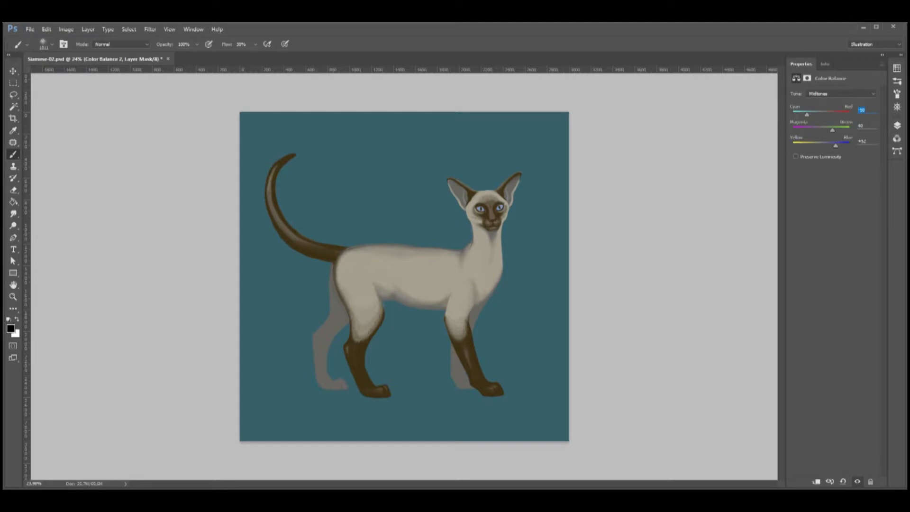
pyautogui.click(796, 157)
# - Paint a dark ground shadow beneath the cat's paws on Layer 3 and roughen its edges with the Eraser
pyautogui.click(897, 125)
pyautogui.click(822, 252)
pyautogui.click(897, 68)
pyautogui.click(835, 89)
pyautogui.moveTo(353, 386)
pyautogui.mouseDown()
pyautogui.moveTo(310, 402)
pyautogui.moveTo(450, 394)
pyautogui.moveTo(375, 372)
pyautogui.moveTo(394, 414)
pyautogui.moveTo(320, 380)
pyautogui.moveTo(342, 368)
pyautogui.moveTo(427, 362)
pyautogui.moveTo(523, 375)
pyautogui.moveTo(346, 377)
pyautogui.mouseUp()
pyautogui.press('e')
pyautogui.moveTo(290, 403)
pyautogui.mouseDown()
pyautogui.moveTo(374, 425)
pyautogui.moveTo(500, 416)
pyautogui.moveTo(379, 420)
pyautogui.moveTo(404, 418)
pyautogui.mouseUp()
# - Set the ground shadow layer's blend mode to Soft Light and its opacity to 50%
pyautogui.click(897, 125)
pyautogui.click(810, 149)
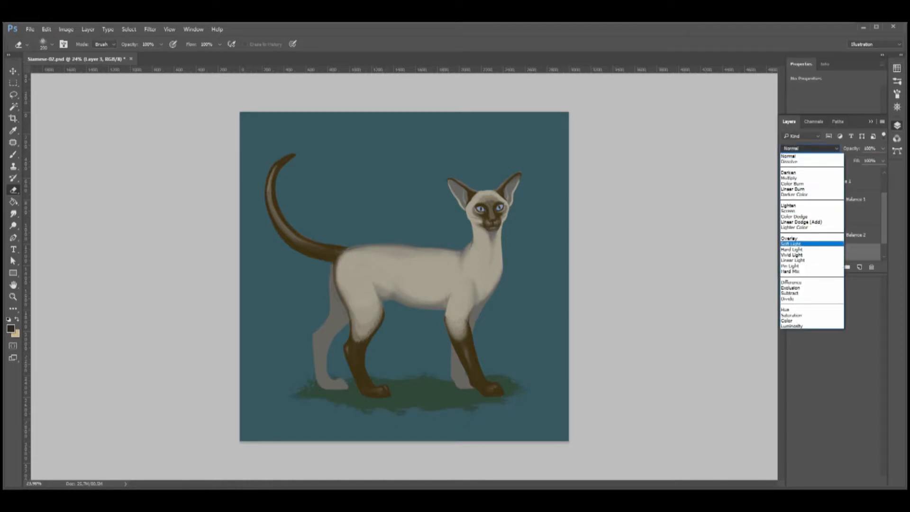
pyautogui.click(801, 244)
pyautogui.click(810, 149)
pyautogui.click(801, 244)
pyautogui.doubleClick(869, 148)
pyautogui.write('50')
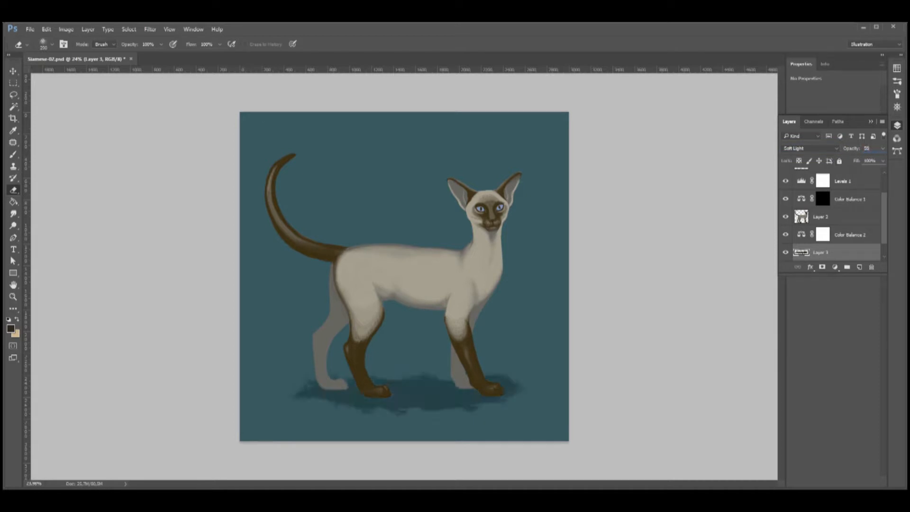
pyautogui.press('Return')
pyautogui.press('2')
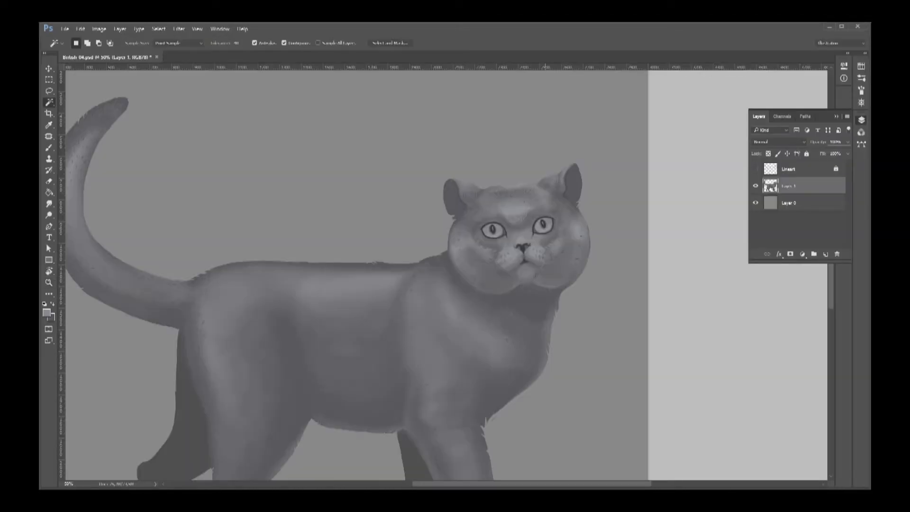
# - Select both of the grey British cat's eyes and add a Color Balance adjustment limited to them
pyautogui.keyDown('shift'); pyautogui.click(543, 223); pyautogui.keyUp('shift')
pyautogui.keyDown('shift'); pyautogui.click(493, 230); pyautogui.keyUp('shift')
pyautogui.click(803, 254)
pyautogui.click(830, 357)
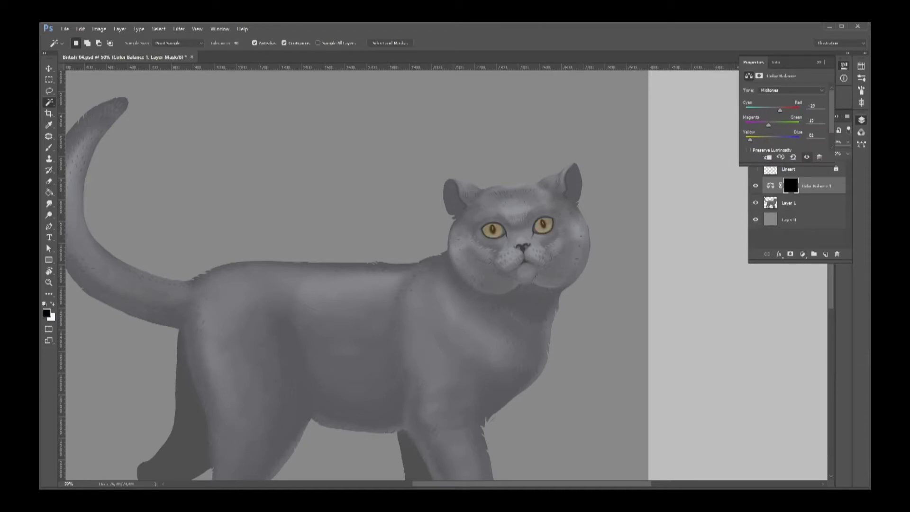
# - Tint the British cat's eyes amber by shifting the Color Balance strongly towards yellow and moderately towards red
pyautogui.moveTo(779, 110); pyautogui.dragTo(785, 110)
pyautogui.moveTo(787, 164); pyautogui.dragTo(786, 212)
pyautogui.moveTo(789, 110); pyautogui.dragTo(782, 111)
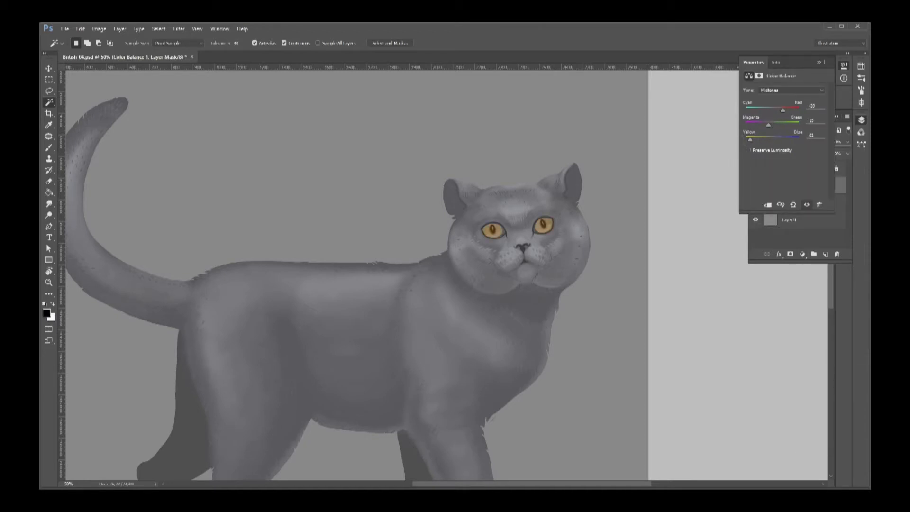
pyautogui.moveTo(745, 140); pyautogui.dragTo(749, 139)
pyautogui.moveTo(782, 111); pyautogui.dragTo(787, 110)
pyautogui.click(818, 62)
# - Paint black on the Color Balance 1 mask to clean up the amber tint around the eye
pyautogui.press('b')
pyautogui.moveTo(534, 235); pyautogui.dragTo(541, 234)
pyautogui.press('w')
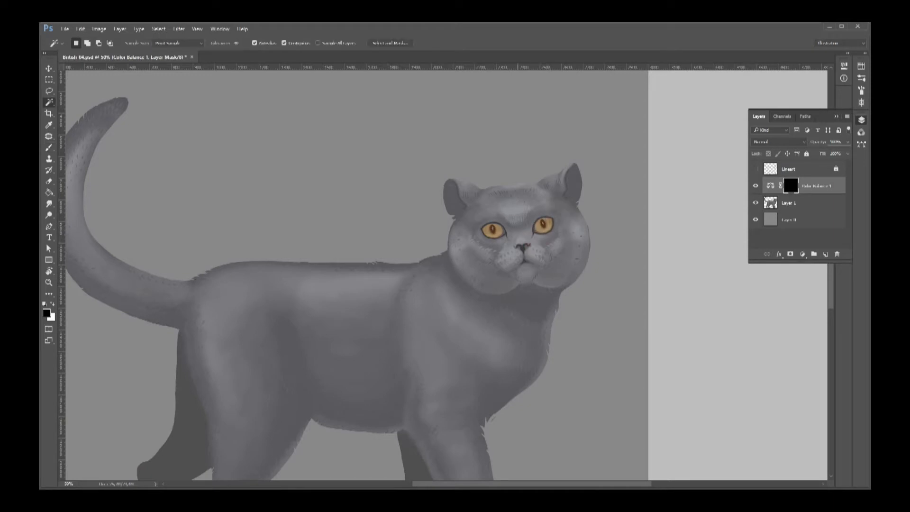
pyautogui.hotkey('ctrl', '-')
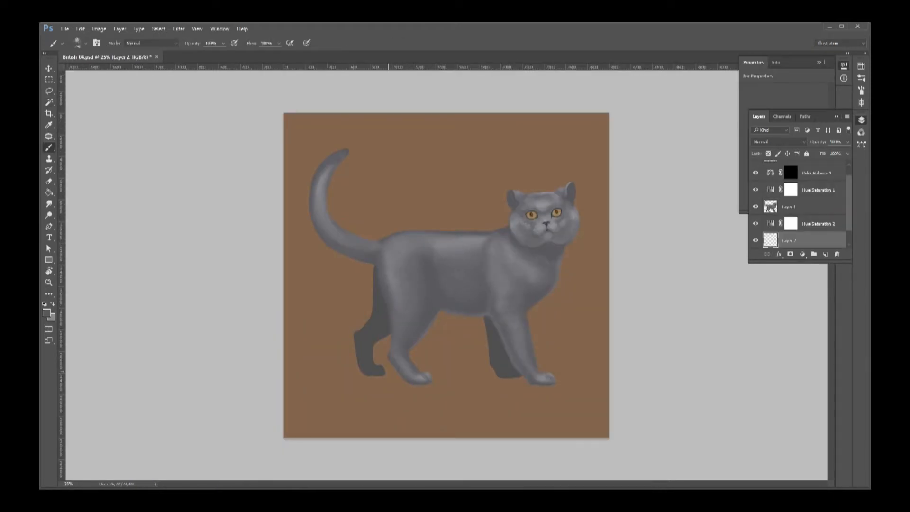
# - Paint a ground shadow beneath the grey cat's feet on Layer 2 and roughen its edges with the Eraser at 100% opacity
pyautogui.moveTo(337, 382); pyautogui.dragTo(569, 377)
pyautogui.moveTo(439, 355); pyautogui.dragTo(487, 350)
pyautogui.press('e')
pyautogui.rightClick(404, 374)
pyautogui.moveTo(340, 380); pyautogui.dragTo(358, 368)
pyautogui.click(189, 44)
pyautogui.moveTo(188, 53); pyautogui.dragTo(221, 54)
pyautogui.moveTo(338, 369)
pyautogui.mouseDown()
pyautogui.moveTo(372, 393)
pyautogui.moveTo(488, 391)
pyautogui.moveTo(420, 398)
pyautogui.mouseUp()
pyautogui.moveTo(486, 347); pyautogui.dragTo(428, 356)
pyautogui.moveTo(544, 354); pyautogui.dragTo(570, 387)
pyautogui.moveTo(488, 350); pyautogui.dragTo(480, 351)
pyautogui.click(384, 358)
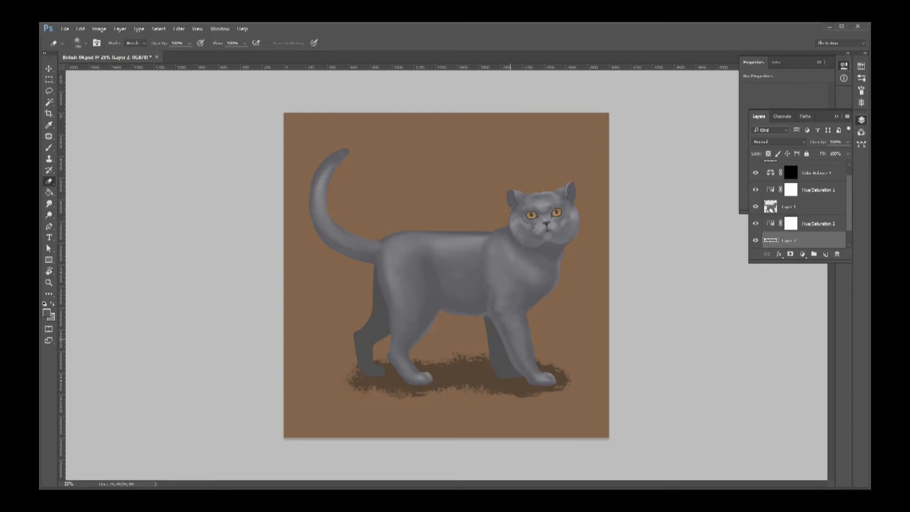
# - Soften the edges of the grey cat's ground shadow with the Brush at reduced opacity
pyautogui.click(189, 43)
pyautogui.moveTo(188, 53); pyautogui.dragTo(157, 54)
pyautogui.press('b')
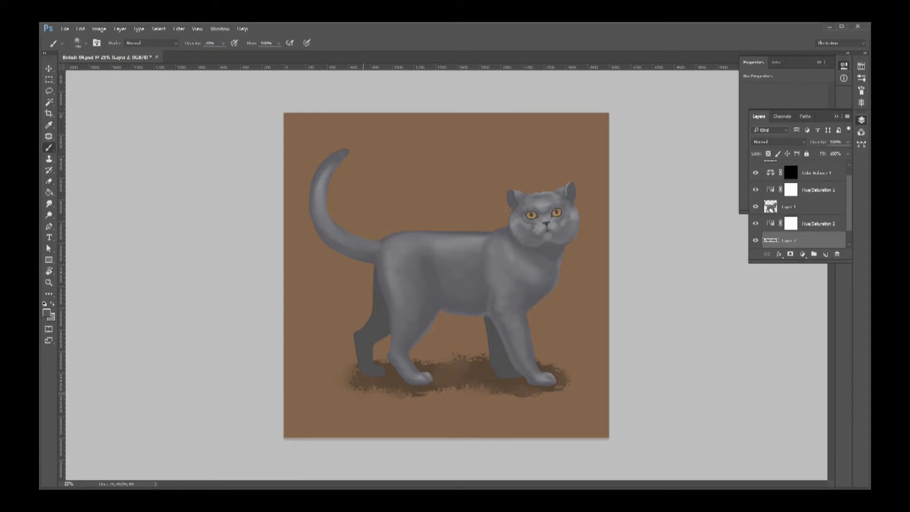
pyautogui.scroll(-1, 801, 213)
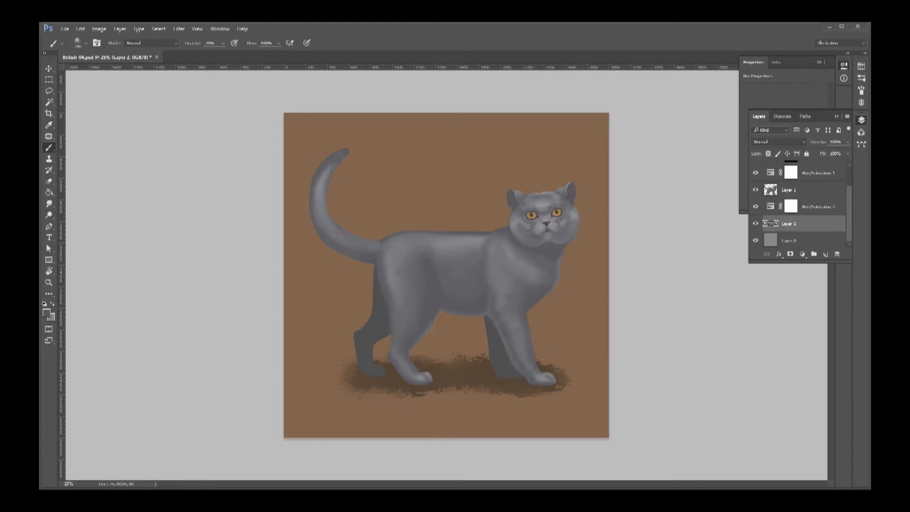
# - Delete the Hue/Saturation 2 adjustment layer and select the cat's Layer 1
pyautogui.click(818, 207)
pyautogui.press('Delete')
pyautogui.click(801, 206)
pyautogui.press('e')
# - Add a Levels adjustment above Layer 1 and clip it to the cat
pyautogui.click(802, 254)
pyautogui.click(818, 301)
pyautogui.click(819, 62)
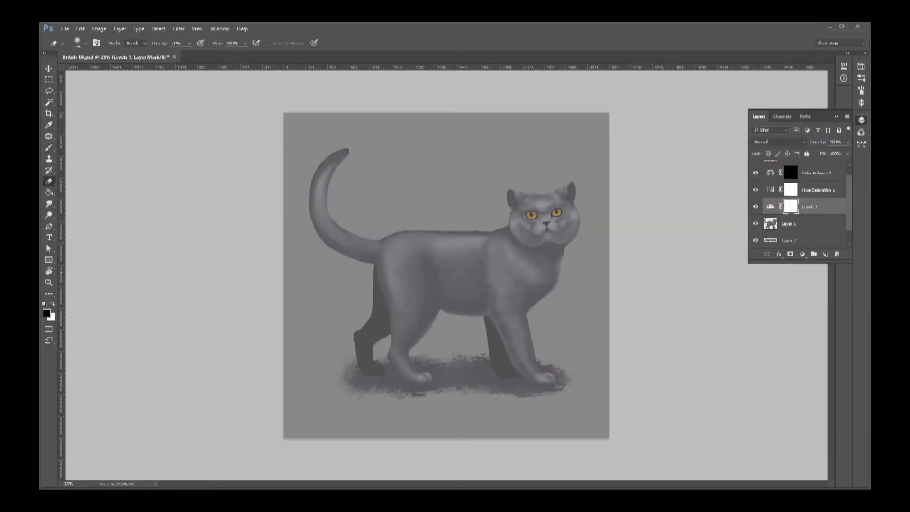
pyautogui.rightClick(812, 207)
pyautogui.click(834, 349)
# - Darken the cat's tones by raising the black input level in the Levels 1 adjustment
pyautogui.doubleClick(776, 207)
pyautogui.moveTo(756, 151); pyautogui.dragTo(763, 151)
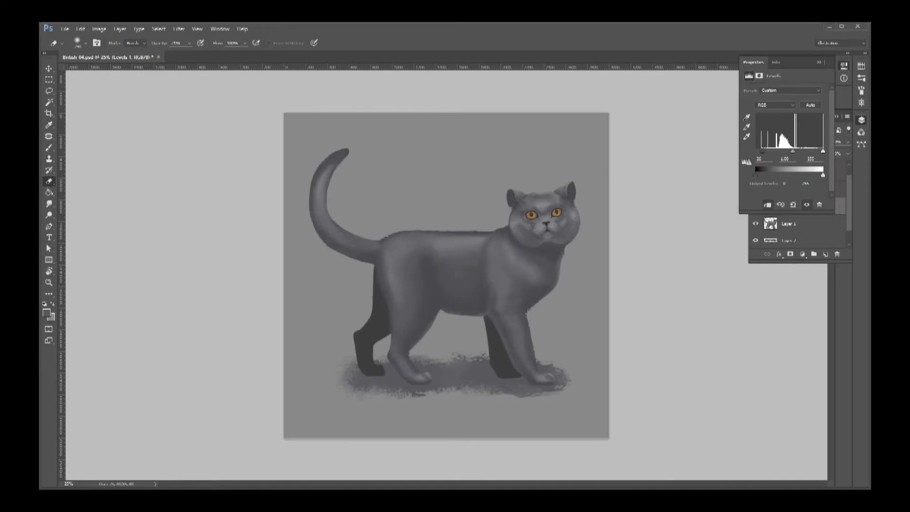
pyautogui.moveTo(823, 151); pyautogui.dragTo(763, 151)
pyautogui.click(844, 66)
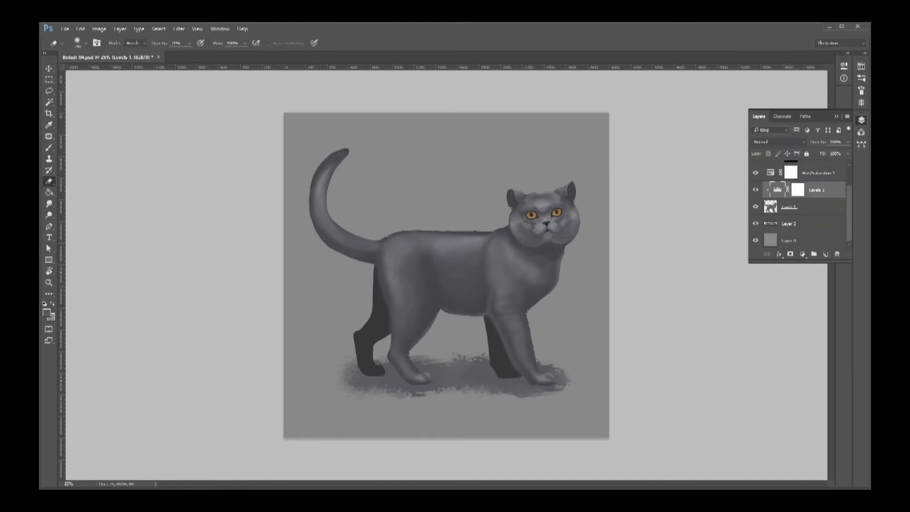
# - Add a Color Balance adjustment above the shadow's Layer 2 and tint the background and shadow purple
pyautogui.click(788, 223)
pyautogui.click(802, 254)
pyautogui.click(829, 357)
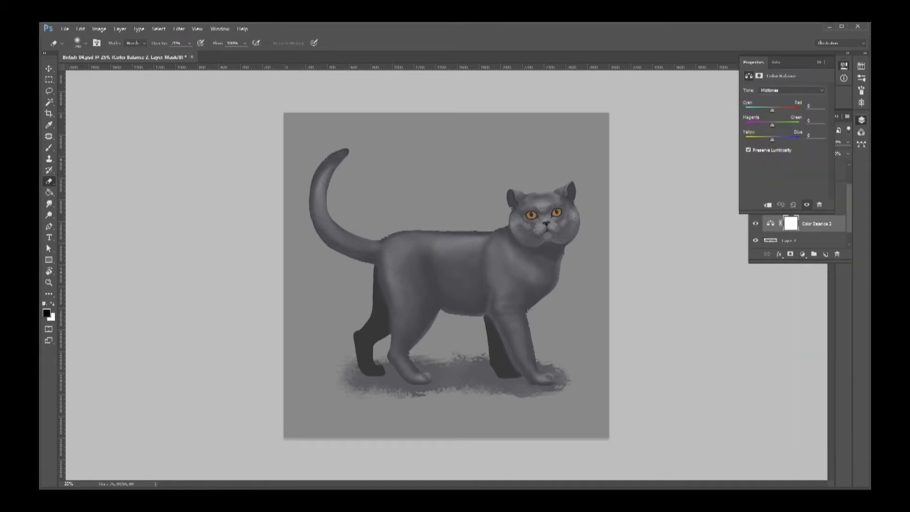
pyautogui.moveTo(772, 140); pyautogui.dragTo(783, 111)
pyautogui.click(791, 91)
pyautogui.click(777, 98)
pyautogui.click(844, 65)
# - Try darkening the purple background with a Levels adjustment, and delete that adjustment
pyautogui.click(801, 254)
pyautogui.click(829, 307)
pyautogui.moveTo(755, 151); pyautogui.dragTo(788, 152)
pyautogui.moveTo(823, 176); pyautogui.dragTo(806, 175)
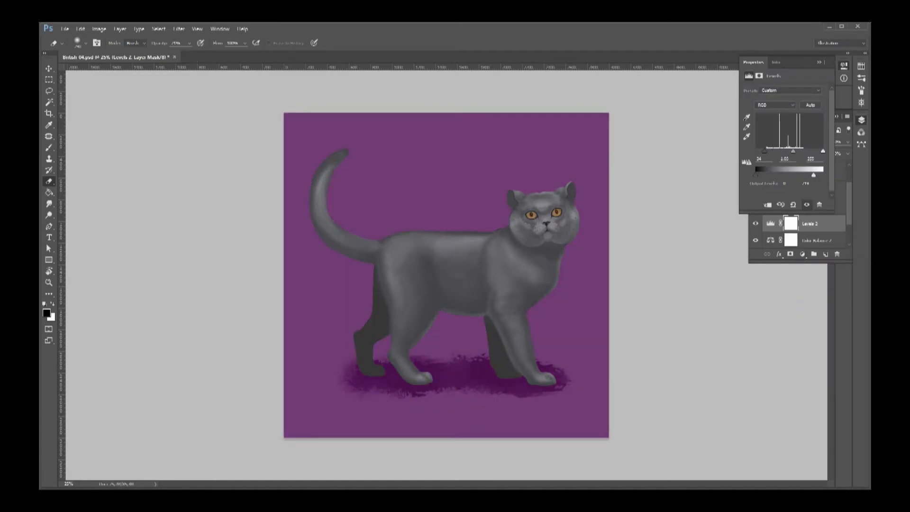
pyautogui.click(819, 62)
pyautogui.press('Delete')
# - Add a Hue/Saturation adjustment to the background, lowering saturation to about -42, reducing lightness and raising the hue slightly
pyautogui.click(802, 254)
pyautogui.click(830, 347)
pyautogui.moveTo(783, 136)
pyautogui.mouseDown()
pyautogui.moveTo(768, 136)
pyautogui.moveTo(776, 151)
pyautogui.mouseUp()
pyautogui.moveTo(782, 120); pyautogui.dragTo(792, 121)
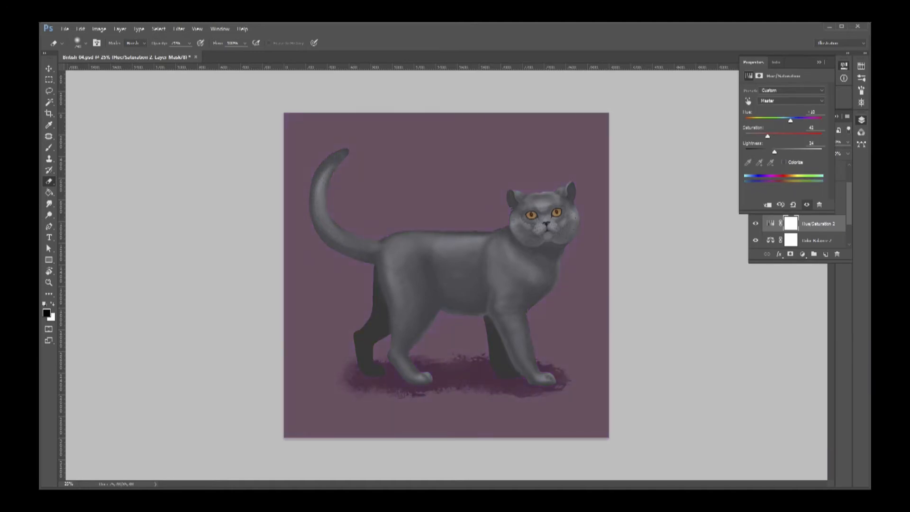
pyautogui.moveTo(775, 151); pyautogui.dragTo(772, 152)
pyautogui.moveTo(790, 120); pyautogui.dragTo(791, 120)
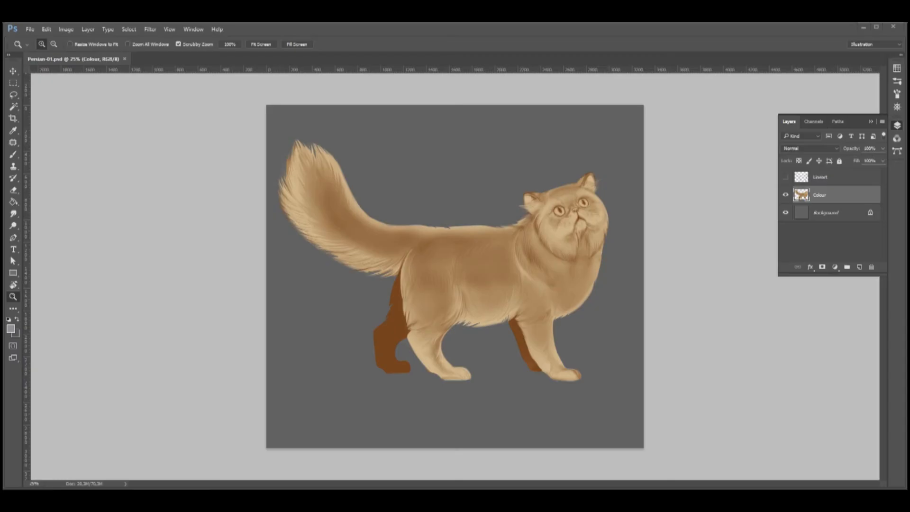
# - Strengthen the Persian cat's eye outlines with brown Brush strokes at 100% opacity, and pick the light tan swatch
pyautogui.click(569, 206)
pyautogui.click(571, 206)
pyautogui.click(583, 207)
pyautogui.click(588, 207)
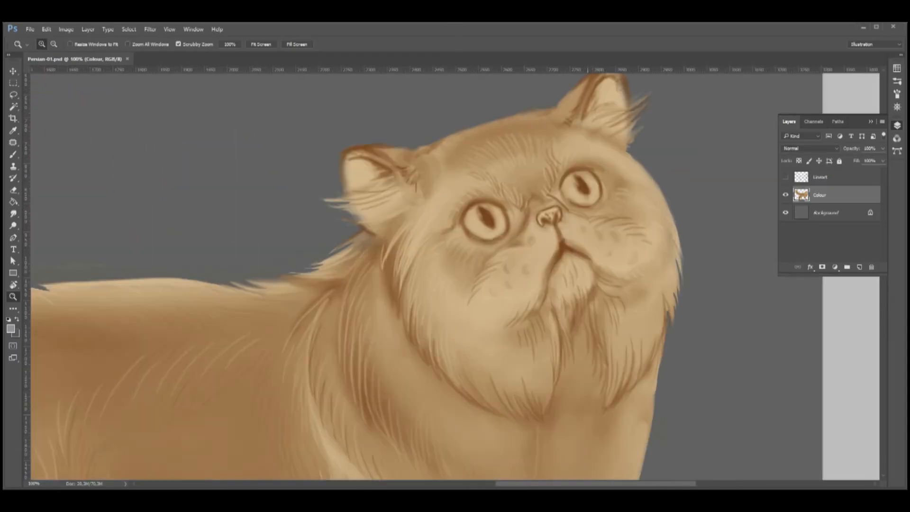
pyautogui.press('b')
pyautogui.moveTo(498, 288); pyautogui.dragTo(491, 289)
pyautogui.click(897, 68)
pyautogui.click(794, 89)
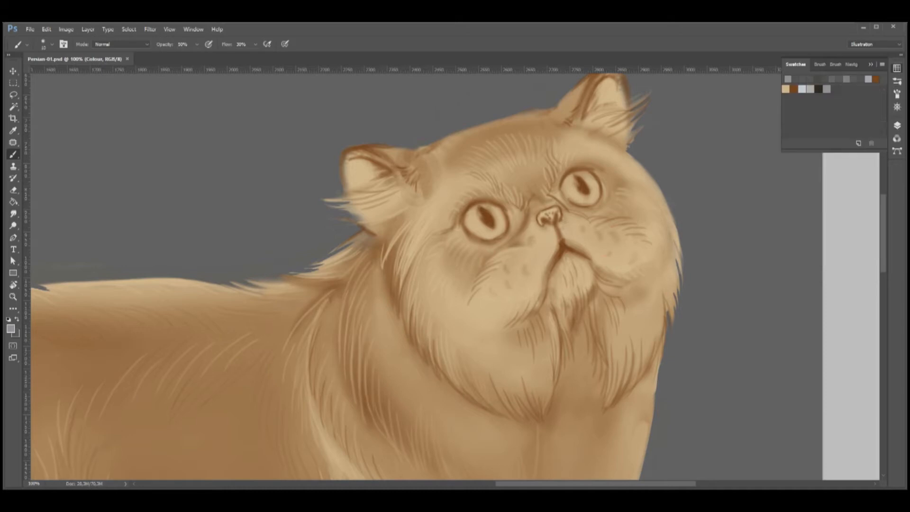
pyautogui.moveTo(466, 213); pyautogui.dragTo(479, 204)
pyautogui.press('0')
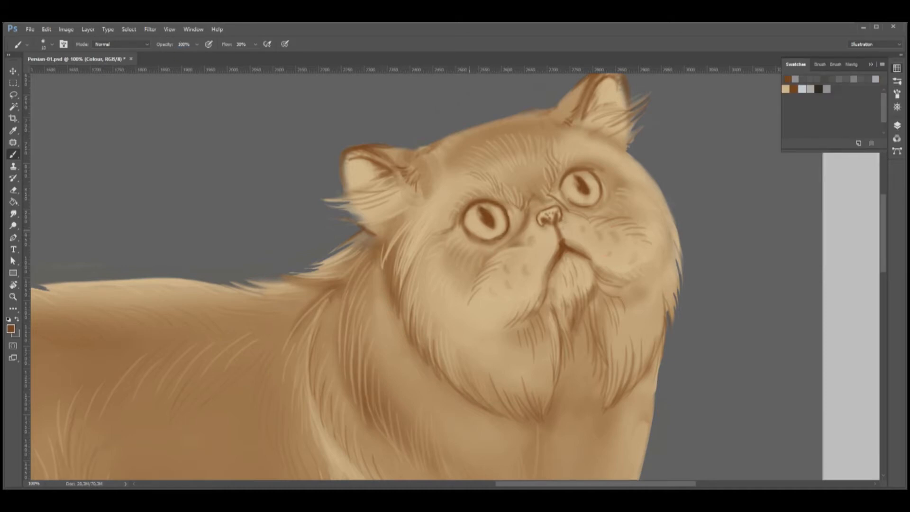
pyautogui.moveTo(472, 234); pyautogui.dragTo(489, 239)
pyautogui.click(785, 89)
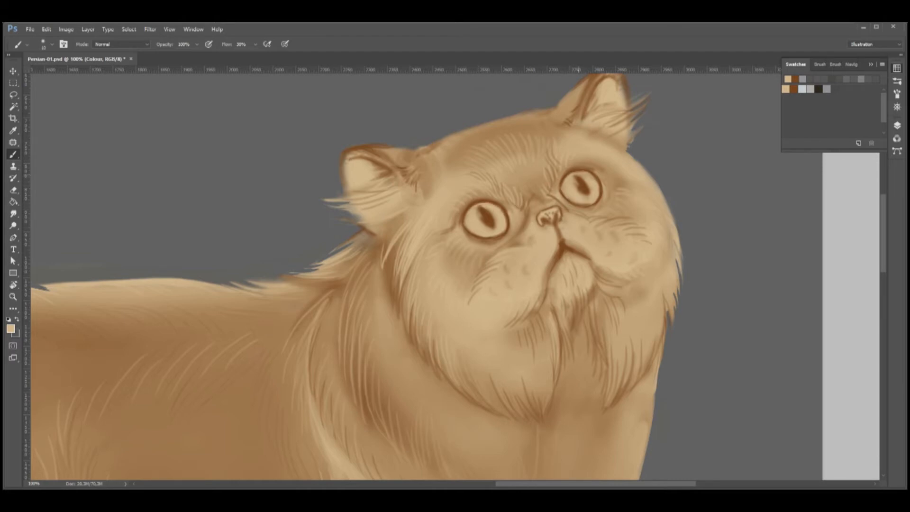
# - Select the irises of both of the Persian cat's eyes with the Magic Wand, limiting the selection to the eyes
pyautogui.moveTo(565, 235); pyautogui.dragTo(484, 236)
pyautogui.press('w')
pyautogui.click(531, 229)
pyautogui.keyDown('shift'); pyautogui.click(572, 216); pyautogui.keyUp('shift')
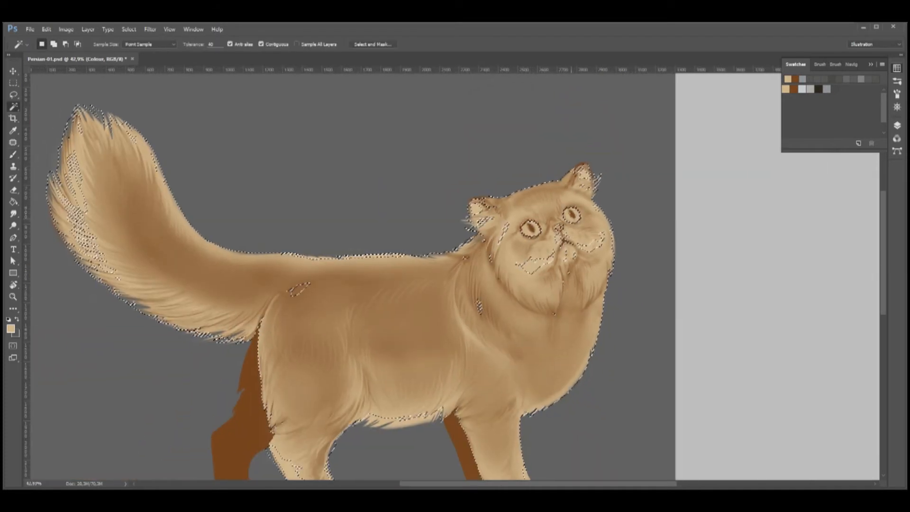
pyautogui.scroll(3, 579, 230)
pyautogui.scroll(3, 579, 230)
pyautogui.press('l')
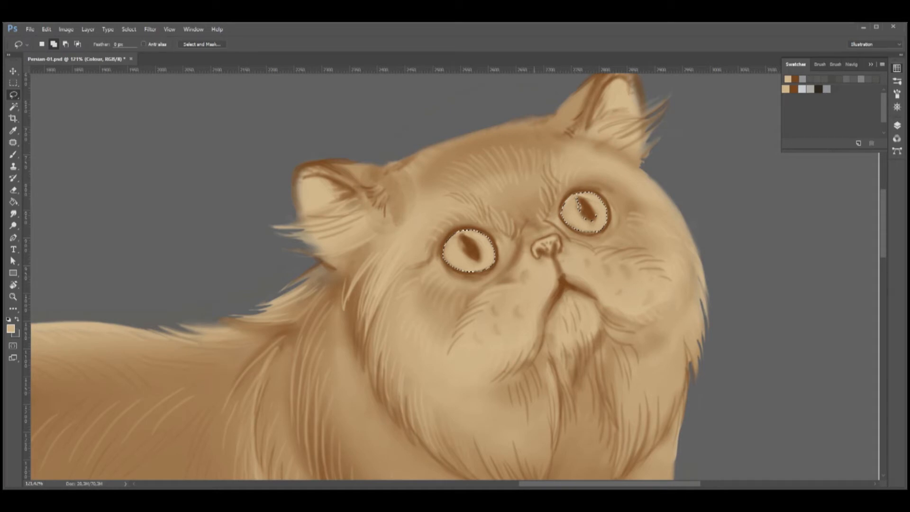
pyautogui.press('w')
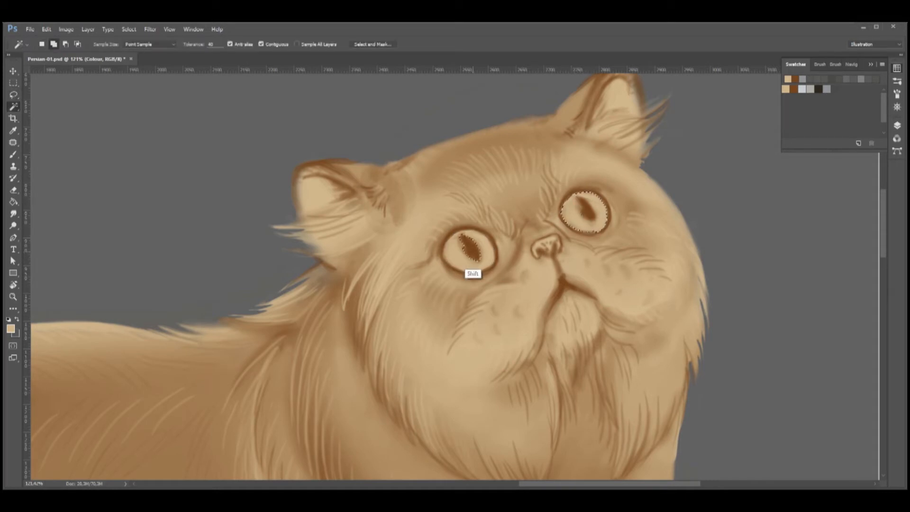
# - Add a Color Balance adjustment masked to the eyes, tinting them orange with midtones +26, -42 and -81, and turn Preserve Luminosity off
pyautogui.keyDown('alt'); pyautogui.scroll(-5, 423, 333); pyautogui.keyUp('alt')
pyautogui.click(897, 126)
pyautogui.click(835, 267)
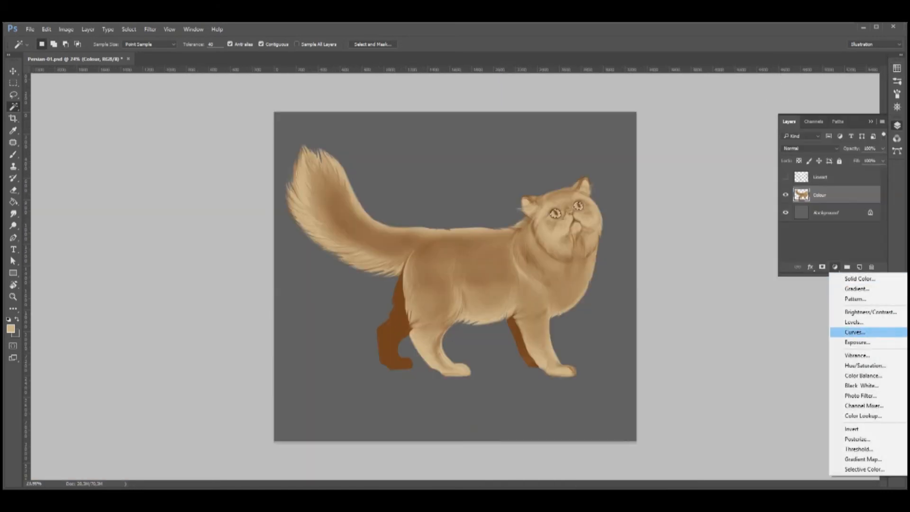
pyautogui.click(862, 376)
pyautogui.hotkey('ctrl', 'i')
pyautogui.moveTo(803, 130)
pyautogui.mouseDown()
pyautogui.moveTo(794, 130)
pyautogui.moveTo(810, 115)
pyautogui.mouseUp()
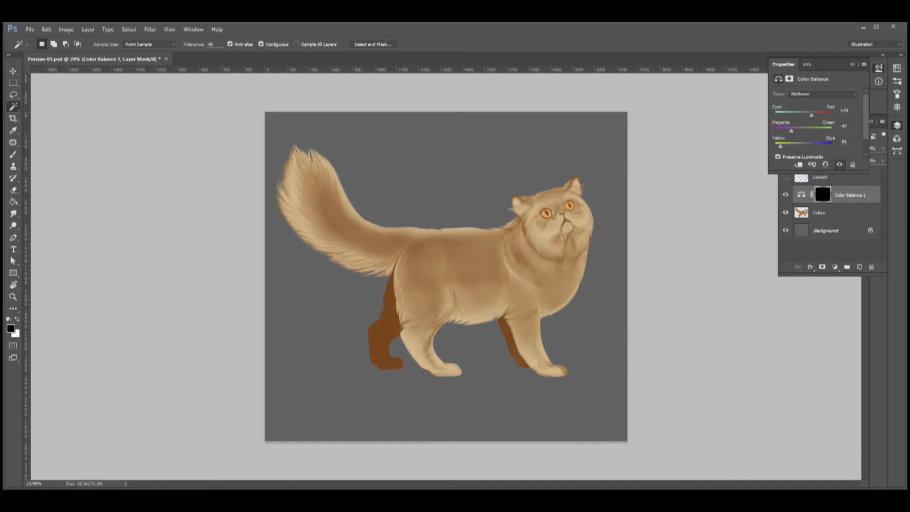
pyautogui.click(778, 157)
pyautogui.click(852, 64)
# - Select both pupils and fill them with black on the Color Balance mask to exclude them from the orange tint
pyautogui.moveTo(563, 229); pyautogui.dragTo(664, 230)
pyautogui.keyDown('shift'); pyautogui.click(550, 203); pyautogui.keyUp('shift')
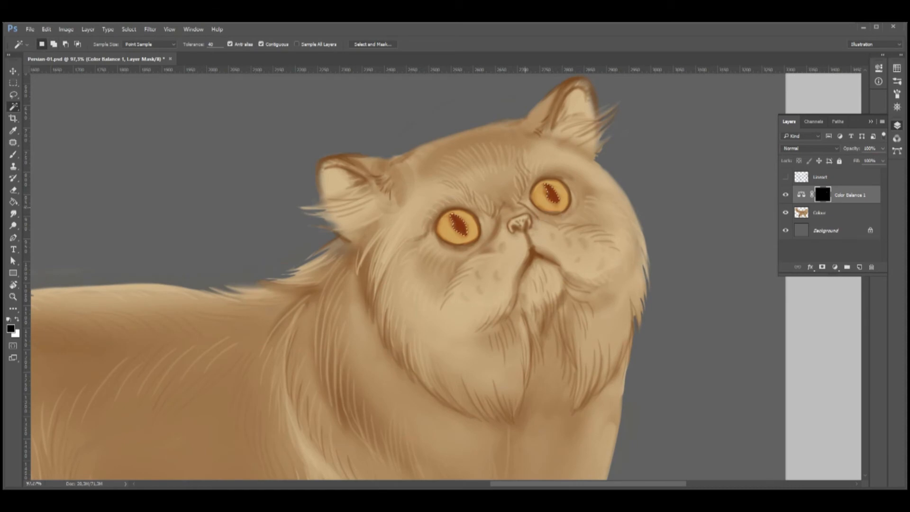
pyautogui.press('g')
pyautogui.click(459, 225)
pyautogui.click(552, 195)
pyautogui.press('w')
pyautogui.press('z')
pyautogui.moveTo(525, 250); pyautogui.dragTo(476, 286)
# - Unlock the background layer and add a Color Balance adjustment above it, shifting midtones and shadows to a reddish brown
pyautogui.click(870, 230)
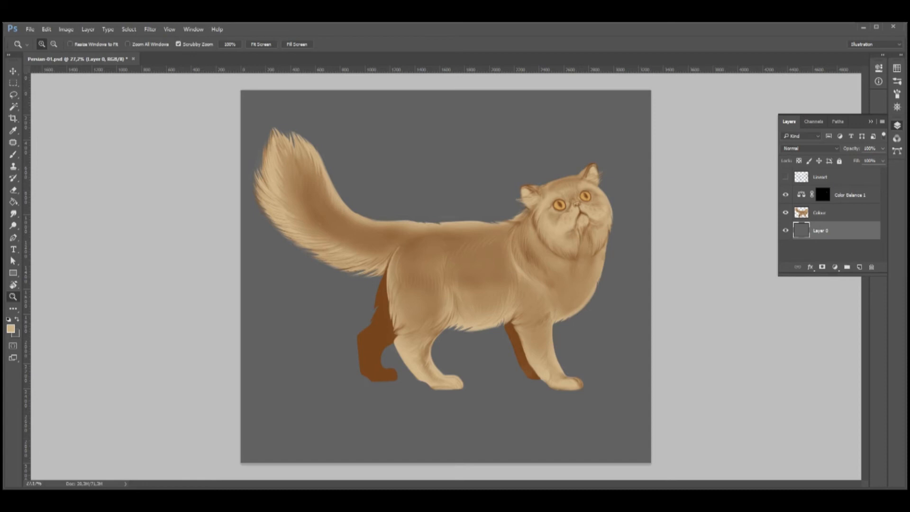
pyautogui.click(835, 267)
pyautogui.click(859, 377)
pyautogui.moveTo(817, 147); pyautogui.dragTo(819, 147)
pyautogui.moveTo(803, 130); pyautogui.dragTo(815, 115)
pyautogui.click(824, 94)
pyautogui.click(805, 101)
pyautogui.moveTo(803, 131)
pyautogui.mouseDown()
pyautogui.moveTo(792, 131)
pyautogui.moveTo(809, 131)
pyautogui.mouseUp()
pyautogui.moveTo(802, 147); pyautogui.dragTo(820, 116)
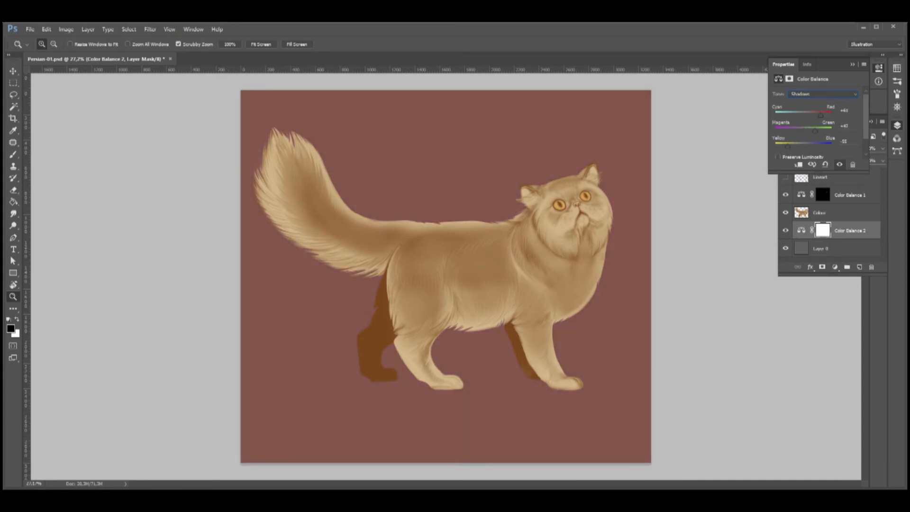
# - Create a new layer directly above Layer 0 and ready the Brush with a dark swatch for the ground shadow
pyautogui.click(821, 248)
pyautogui.click(858, 267)
pyautogui.click(896, 69)
pyautogui.click(819, 89)
pyautogui.press('b')
pyautogui.moveTo(362, 385); pyautogui.dragTo(467, 388)
pyautogui.hotkey('ctrl', 'z')
pyautogui.click(827, 89)
pyautogui.moveTo(413, 367)
pyautogui.mouseDown()
pyautogui.moveTo(365, 402)
pyautogui.moveTo(350, 394)
pyautogui.moveTo(574, 379)
pyautogui.mouseUp()
pyautogui.hotkey('ctrl', 'z')
# - Adjust the foreground colour and paint a dark brown ground shadow beneath the cat's paws with the Brush
pyautogui.click(10, 328)
pyautogui.moveTo(357, 367); pyautogui.dragTo(331, 377)
pyautogui.moveTo(438, 360); pyautogui.dragTo(516, 355)
pyautogui.click(562, 365)
# - Soften the upper and outer edges of the ground shadow with a textured Eraser, and set its opacity to 20%
pyautogui.press('e')
pyautogui.rightClick(449, 353)
pyautogui.click(462, 364)
pyautogui.moveTo(356, 362); pyautogui.dragTo(327, 367)
pyautogui.moveTo(446, 359)
pyautogui.mouseDown()
pyautogui.moveTo(468, 350)
pyautogui.moveTo(512, 359)
pyautogui.moveTo(501, 362)
pyautogui.mouseUp()
pyautogui.press('2')
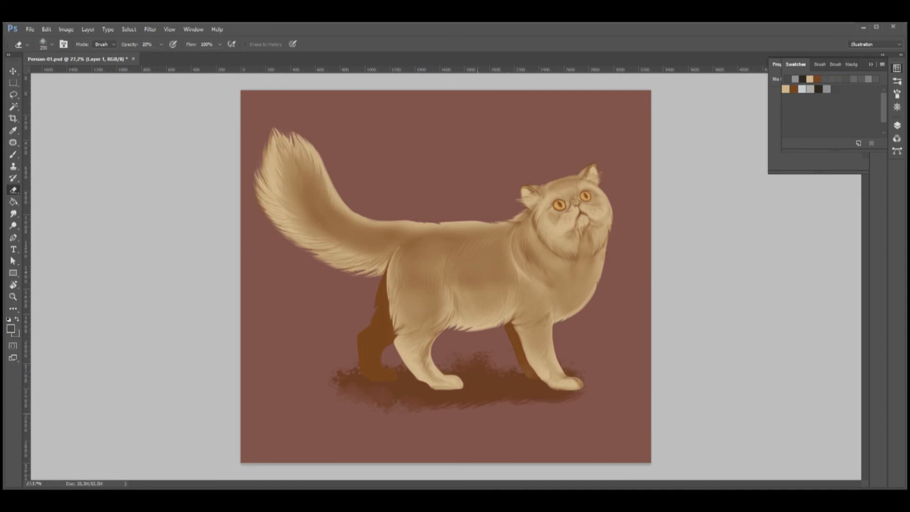
# - Fill out and even the ground shadow between the paws with further Brush strokes at 100% opacity
pyautogui.press('b')
pyautogui.moveTo(355, 389)
pyautogui.mouseDown()
pyautogui.moveTo(421, 405)
pyautogui.moveTo(533, 400)
pyautogui.moveTo(513, 370)
pyautogui.mouseUp()
pyautogui.press('e')
pyautogui.press('b')
pyautogui.moveTo(464, 377); pyautogui.dragTo(517, 363)
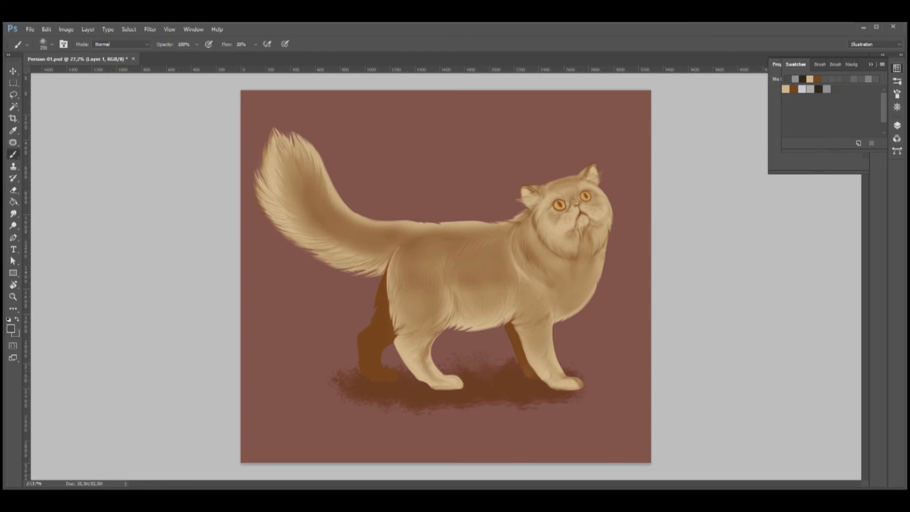